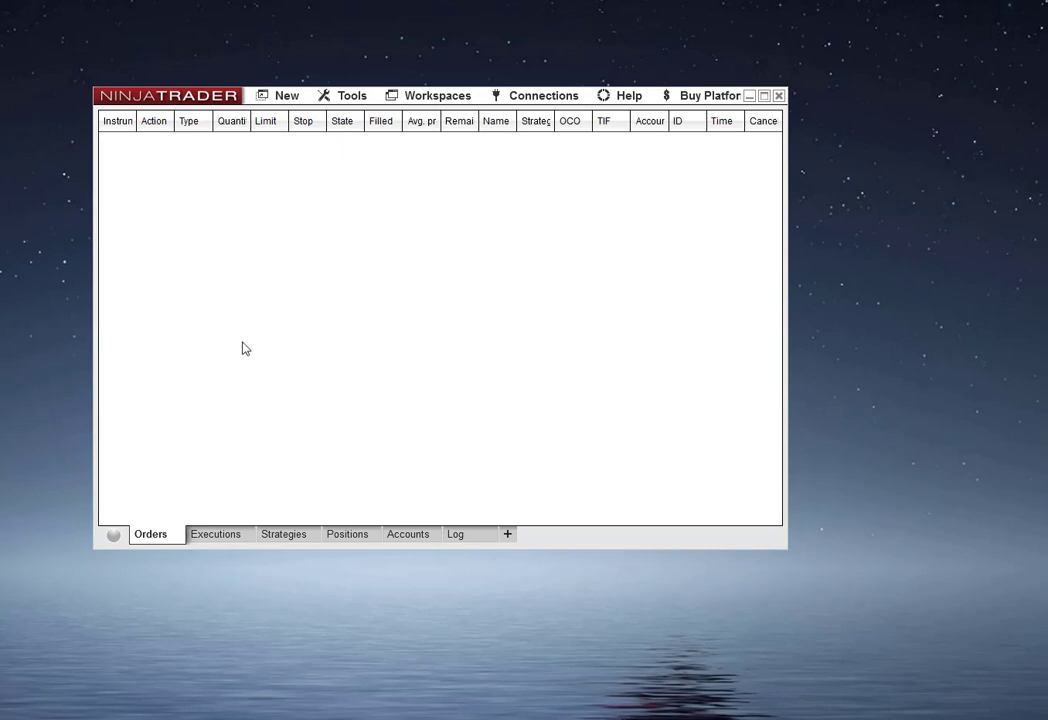
- Open the MTPredictor About dialog to check the installed add-on build, then close it
{"action": "left_click", "coordinate": [349, 97]}
{"action": "mouse_move", "coordinate": [390, 117]}
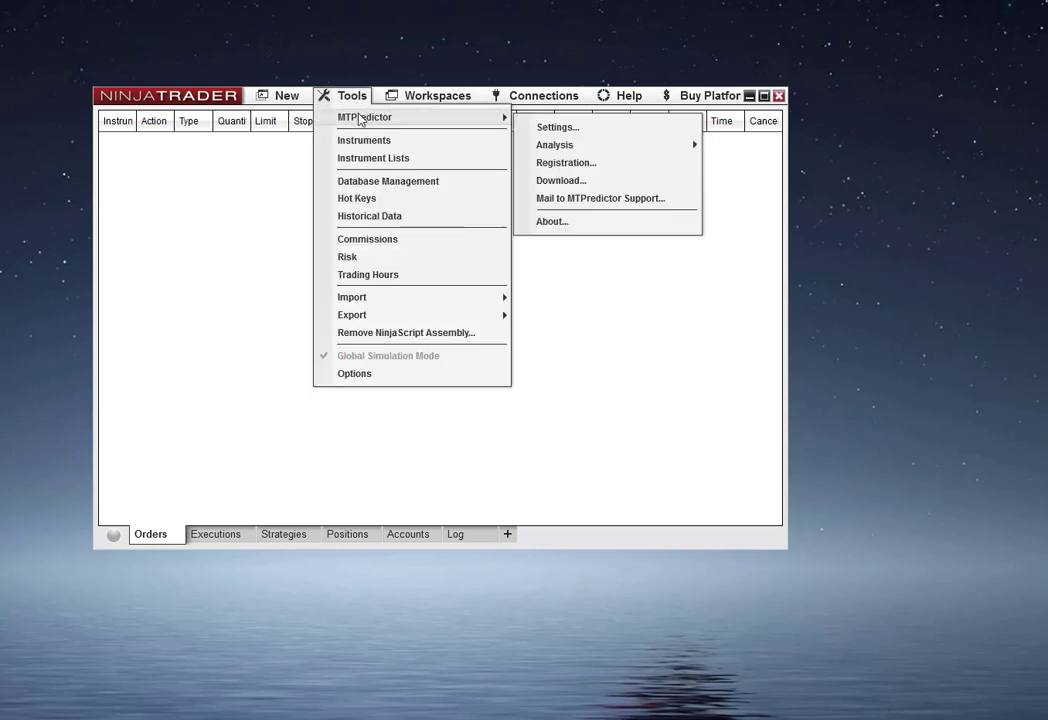
{"action": "left_click", "coordinate": [553, 222]}
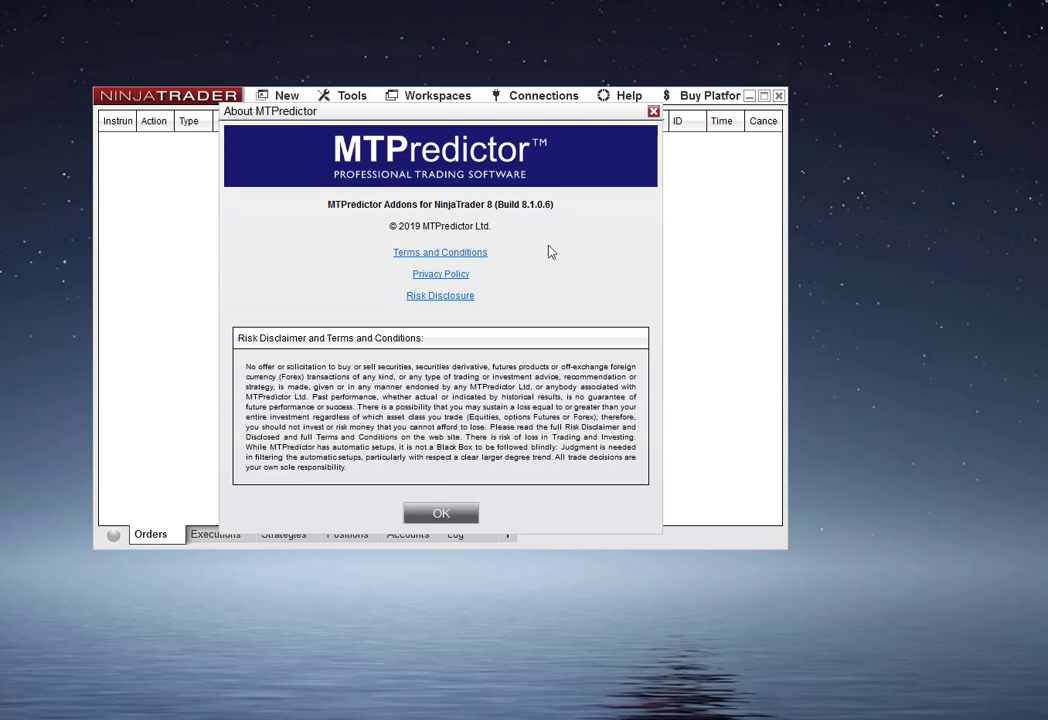
{"action": "left_click", "coordinate": [443, 514]}
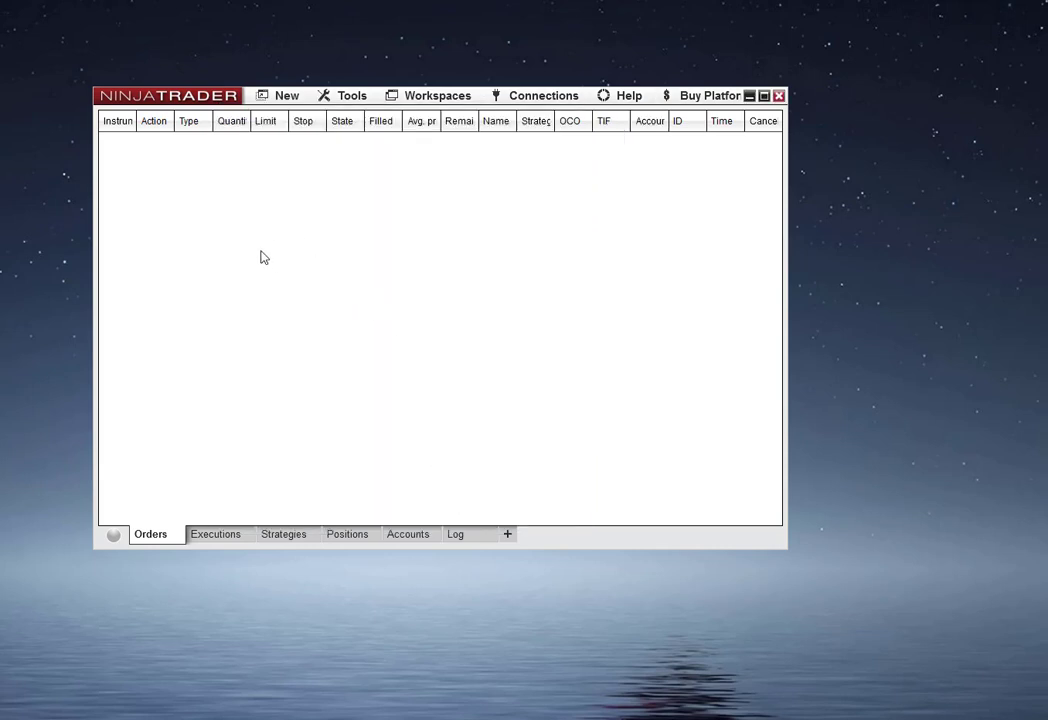
- Download the MTPredictor Addons for NinjaTrader 8 installer version 8.1.0.7 and save it to the Desktop
{"action": "left_click", "coordinate": [339, 99]}
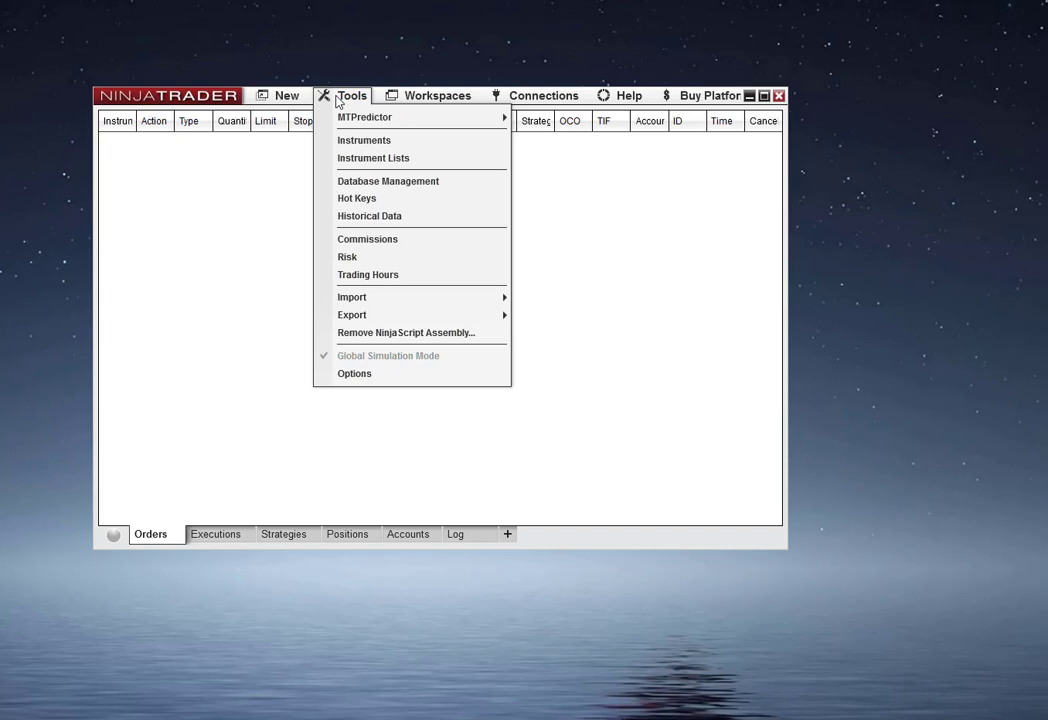
{"action": "mouse_move", "coordinate": [489, 119]}
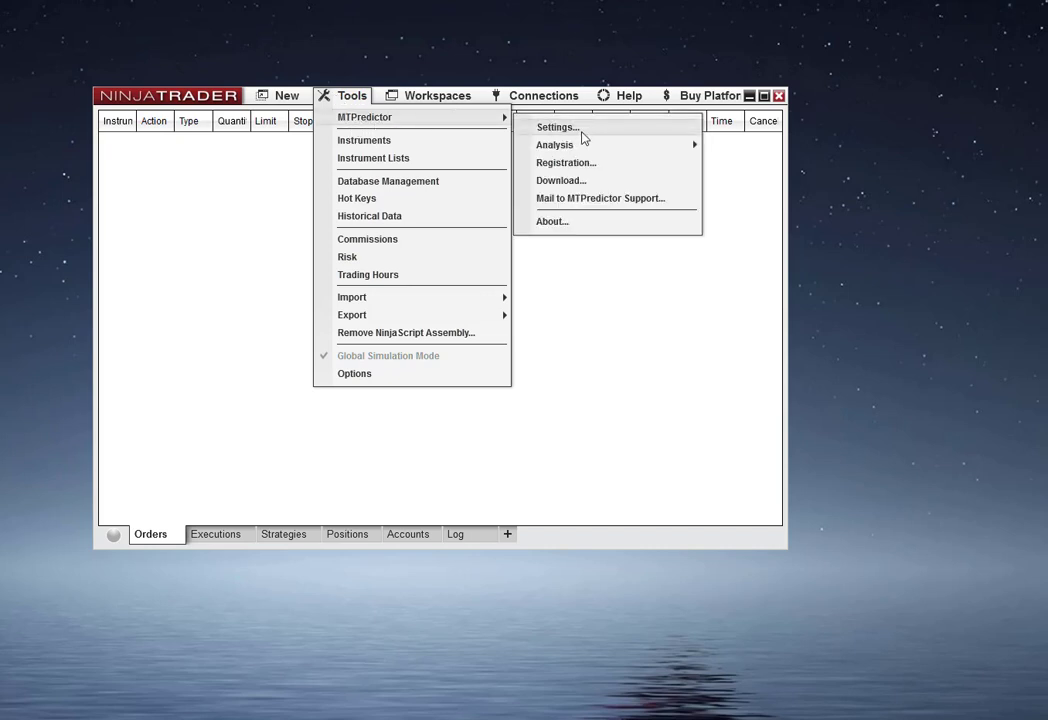
{"action": "left_click", "coordinate": [560, 181]}
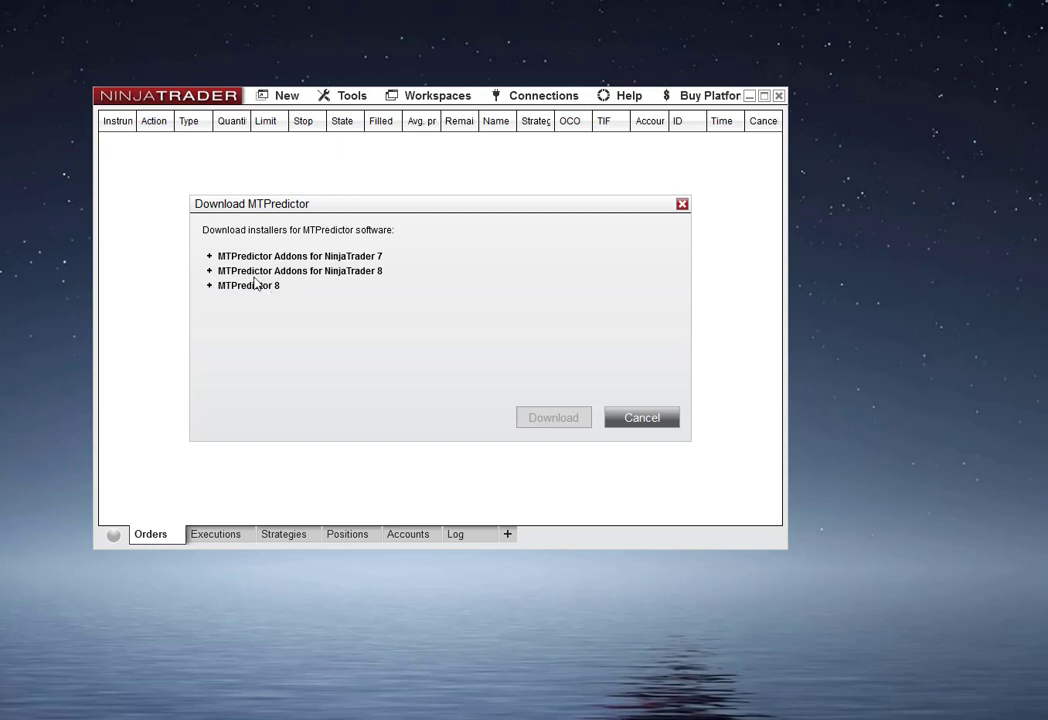
{"action": "left_click", "coordinate": [210, 272]}
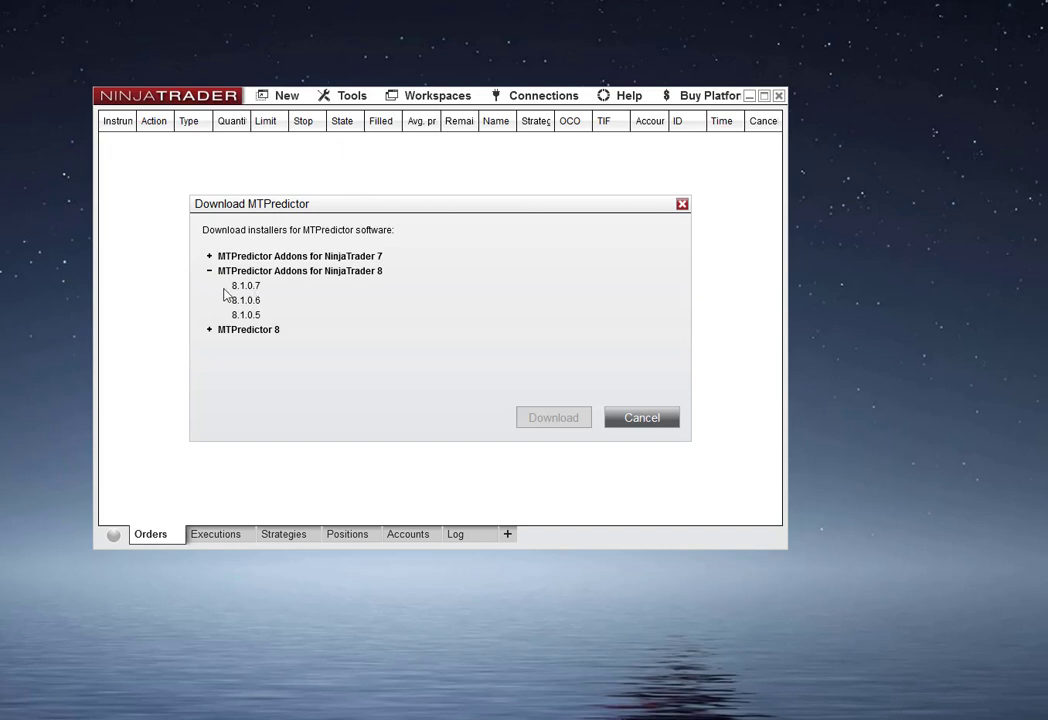
{"action": "left_click", "coordinate": [245, 287]}
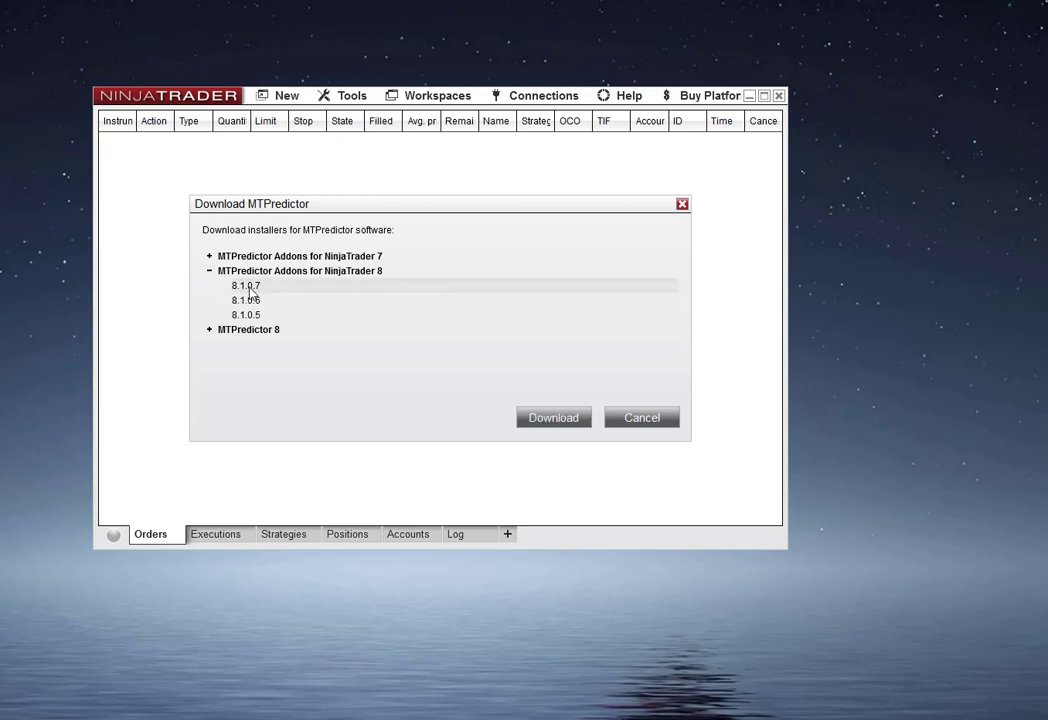
{"action": "left_click", "coordinate": [552, 418]}
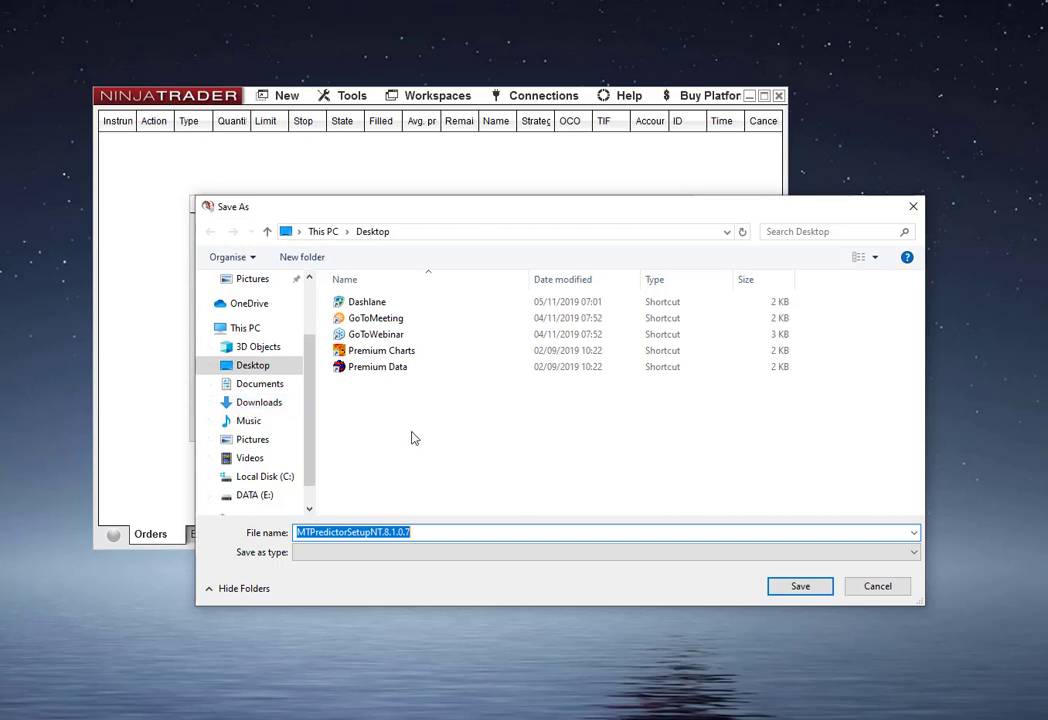
{"action": "left_click", "coordinate": [799, 587]}
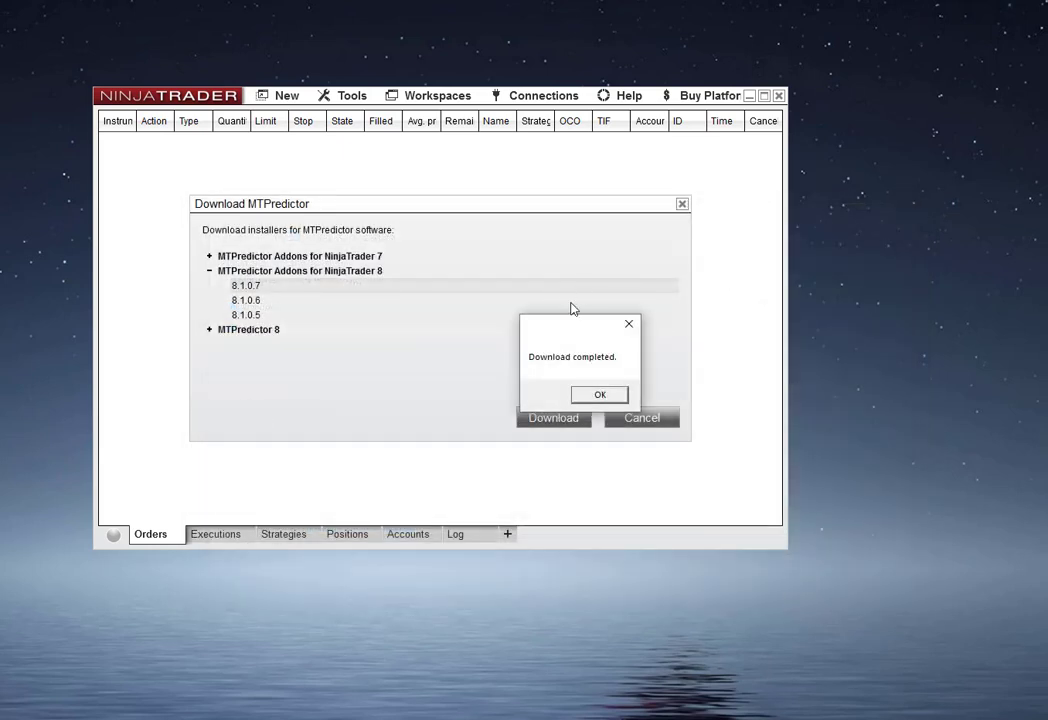
{"action": "left_click", "coordinate": [599, 397]}
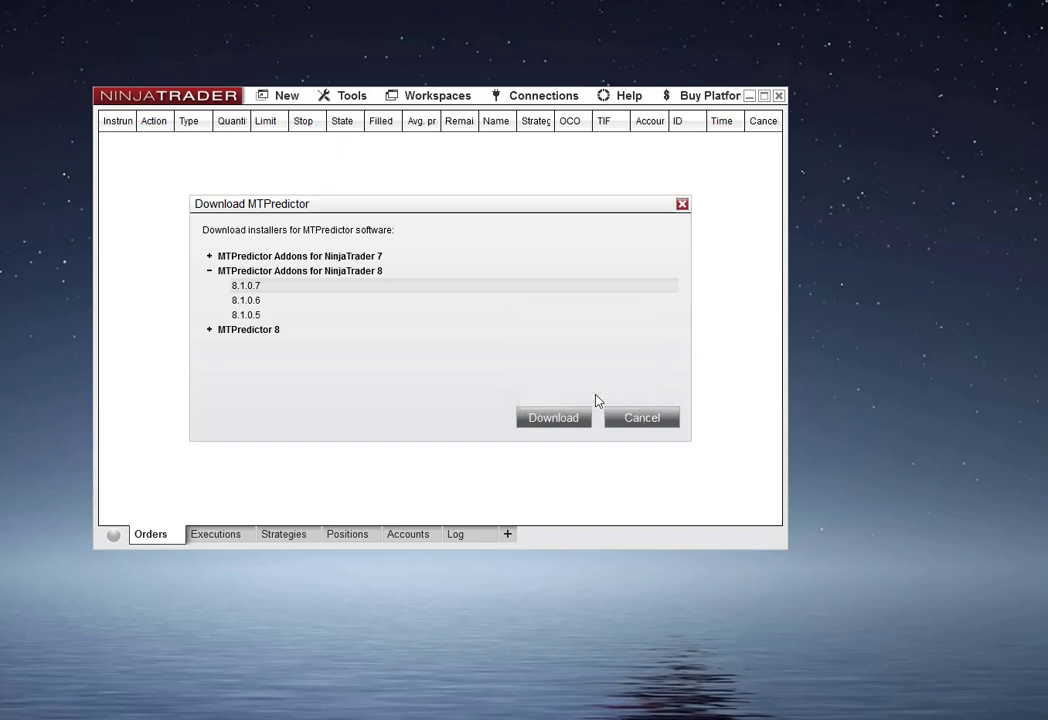
- Close the download dialog and exit NinjaTrader, saving the Untitled workspace
{"action": "left_click", "coordinate": [641, 418]}
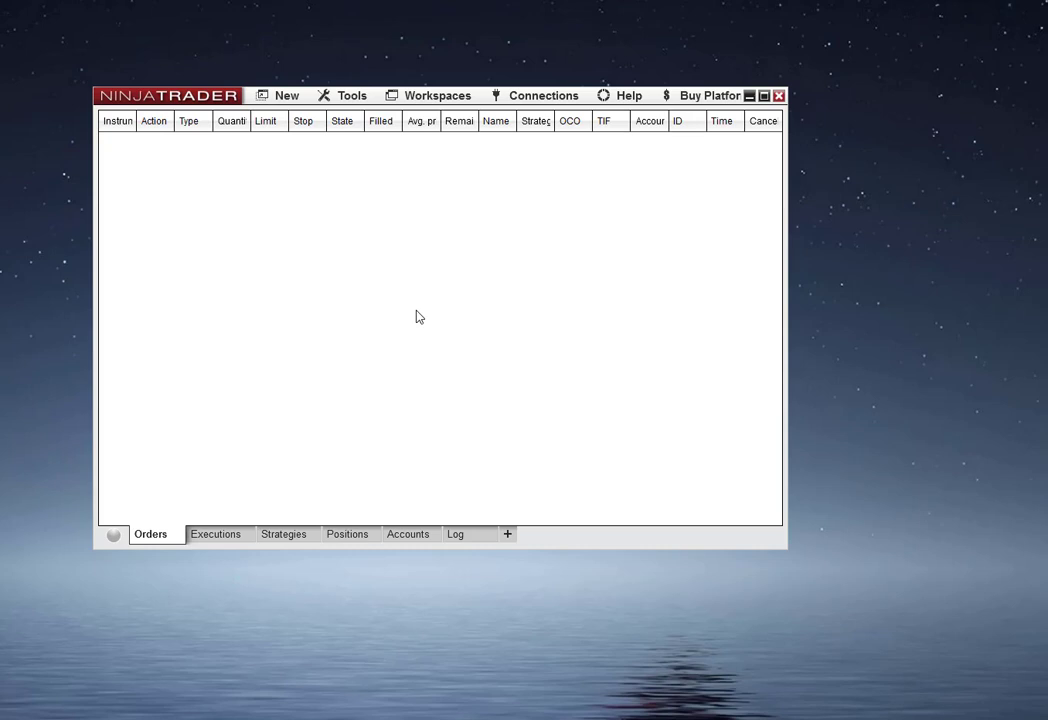
{"action": "left_click", "coordinate": [780, 96]}
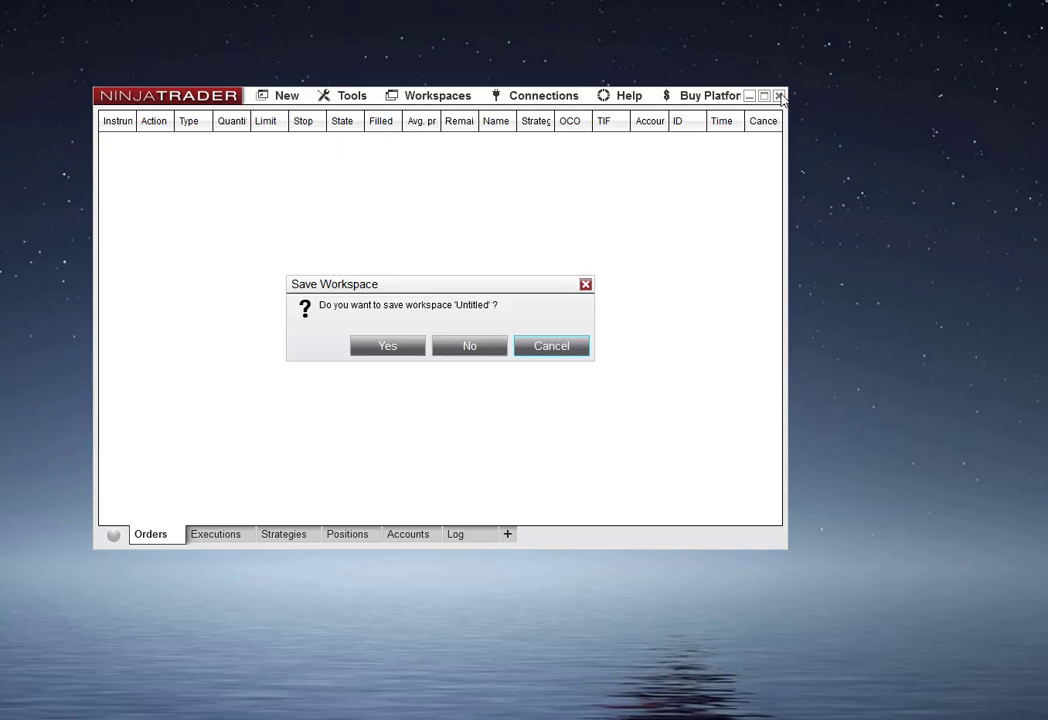
{"action": "left_click", "coordinate": [384, 347]}
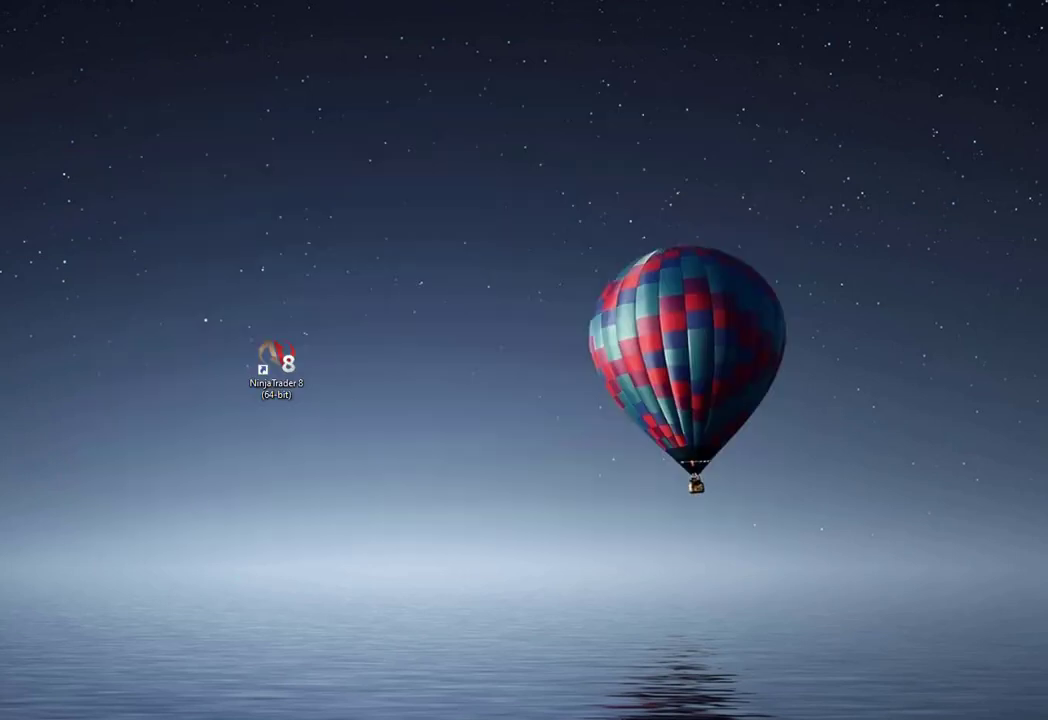
- Launch the downloaded MTPredictor setup file from the Desktop and accept the licence agreement
{"action": "left_click_drag", "start_coordinate": [2, 460], "coordinate": [243, 491]}
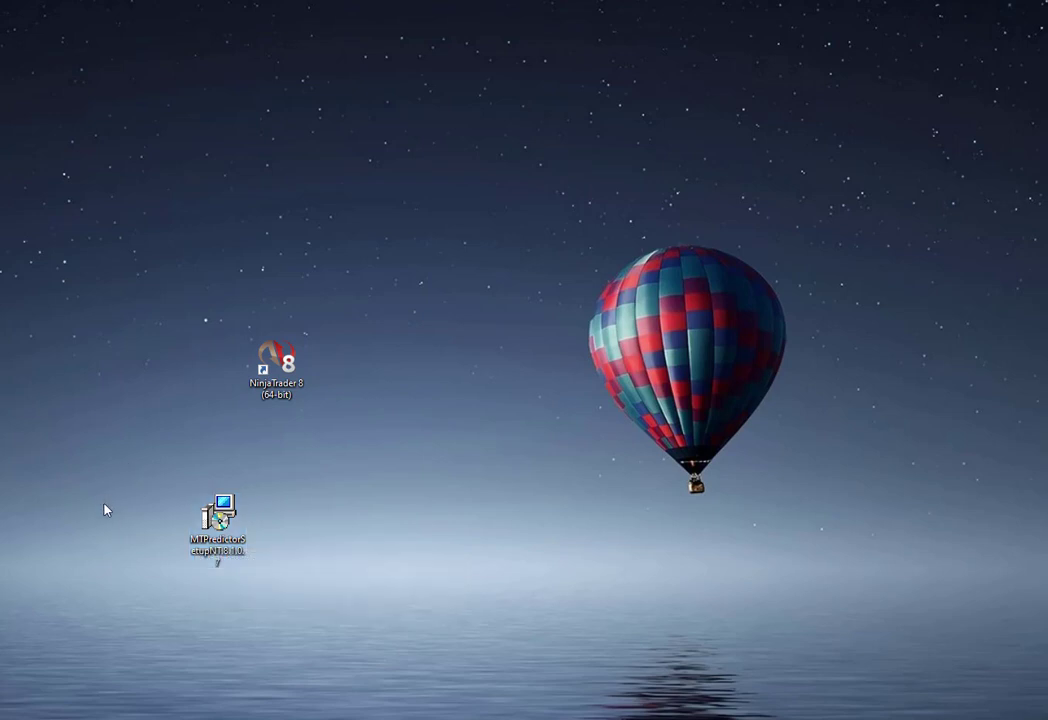
{"action": "double_click", "coordinate": [222, 524]}
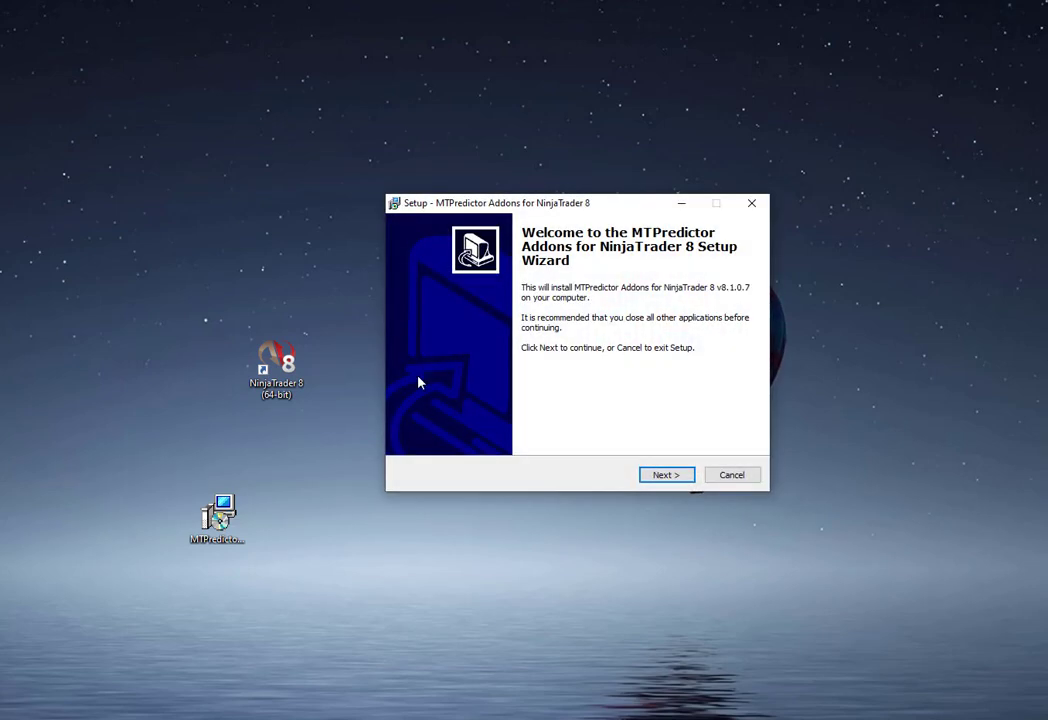
{"action": "left_click", "coordinate": [668, 476]}
{"action": "left_click", "coordinate": [424, 427]}
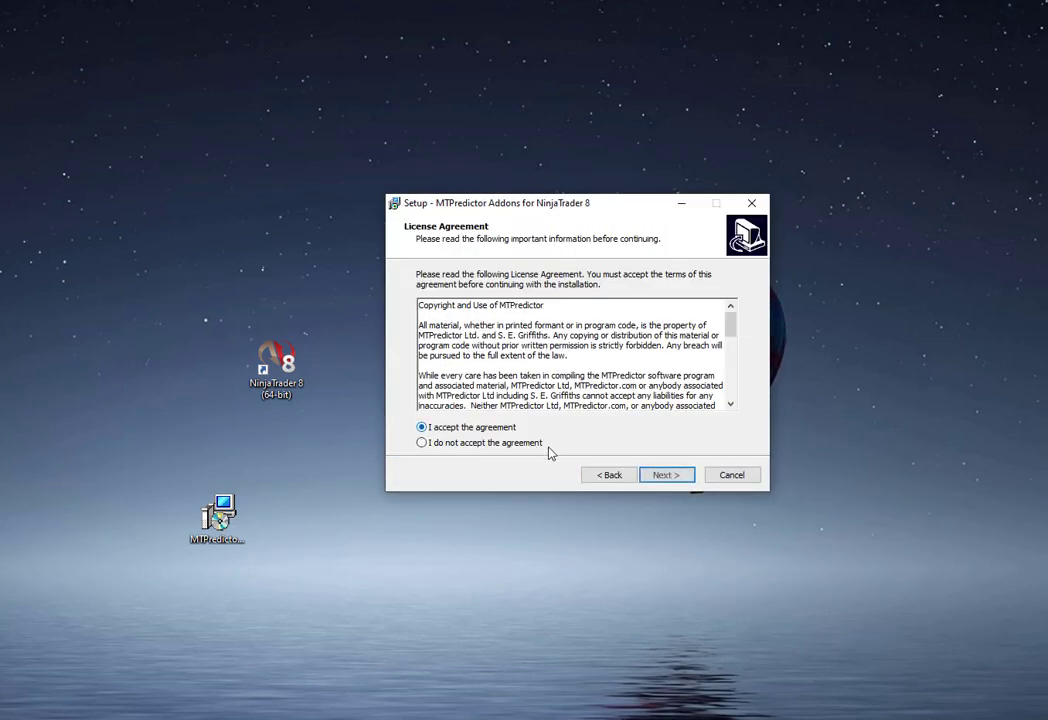
- Continue the setup wizard with the default destination and MTPredictor Start Menu folder, install, and finish
{"action": "left_click", "coordinate": [668, 476]}
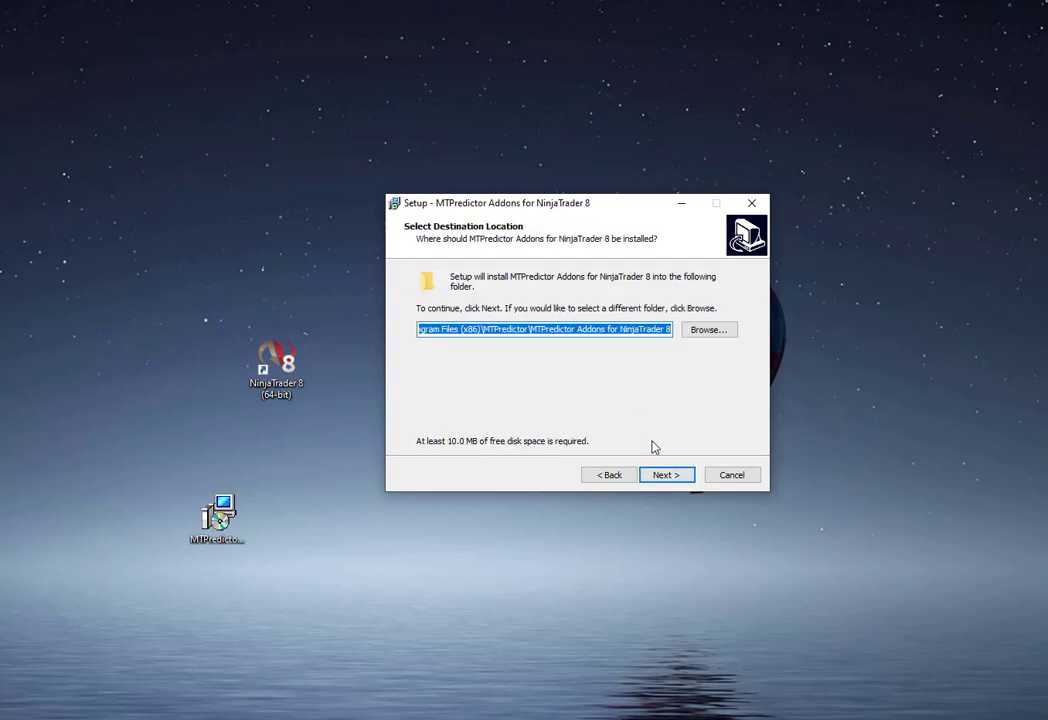
{"action": "left_click", "coordinate": [668, 477]}
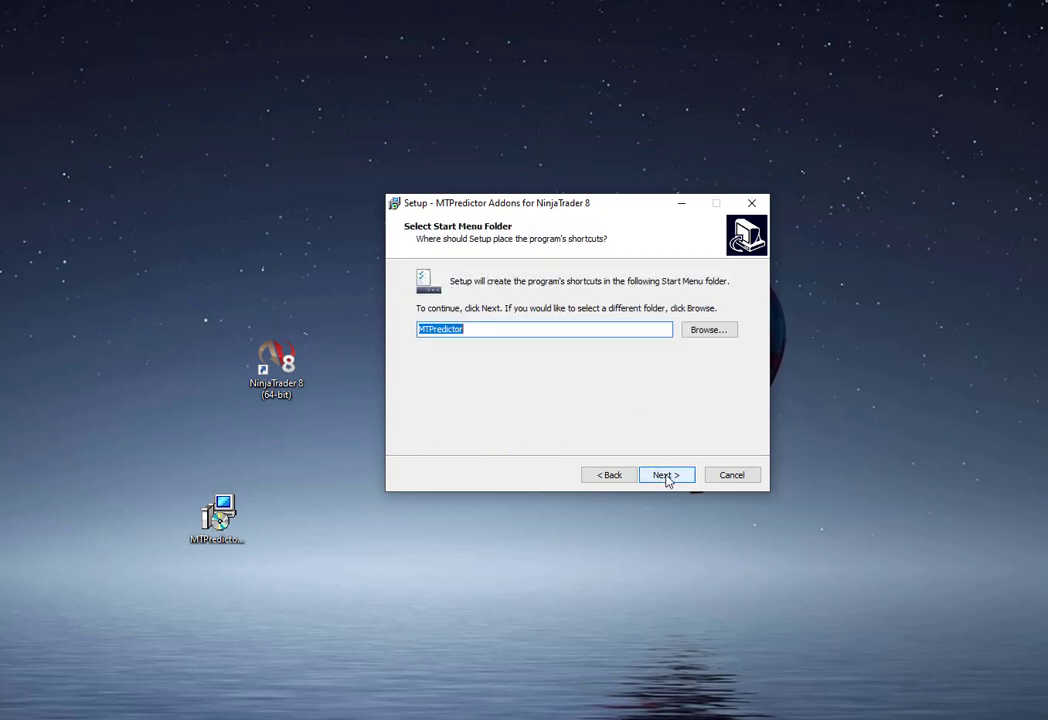
{"action": "left_click", "coordinate": [667, 477]}
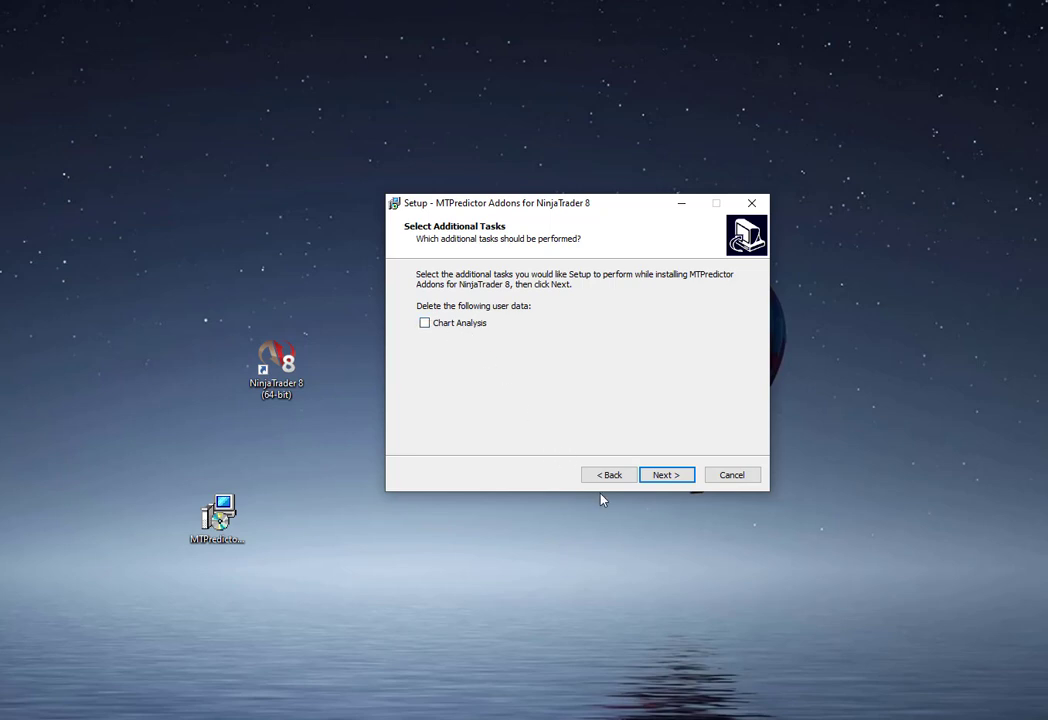
{"action": "left_click", "coordinate": [667, 476]}
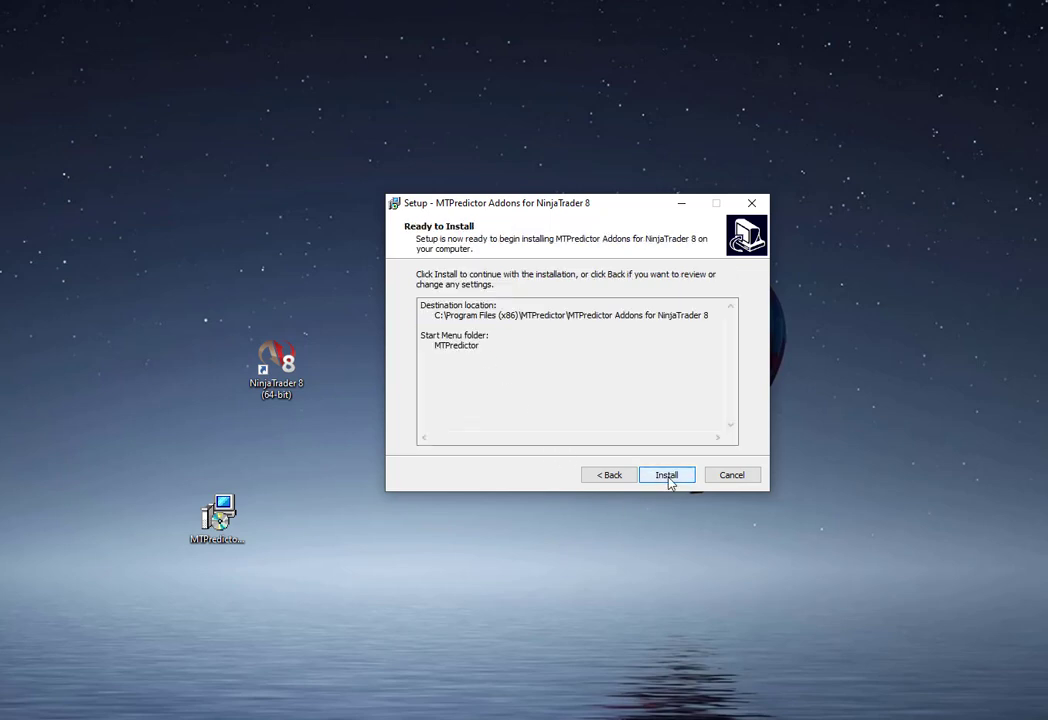
{"action": "left_click", "coordinate": [669, 478]}
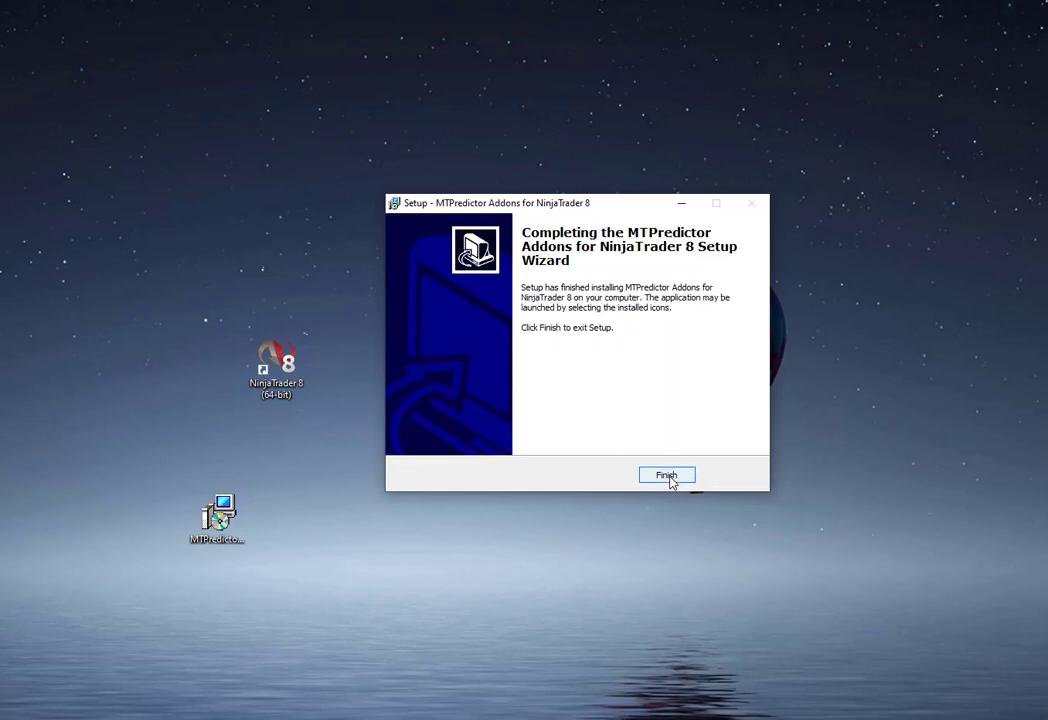
{"action": "left_click", "coordinate": [672, 479]}
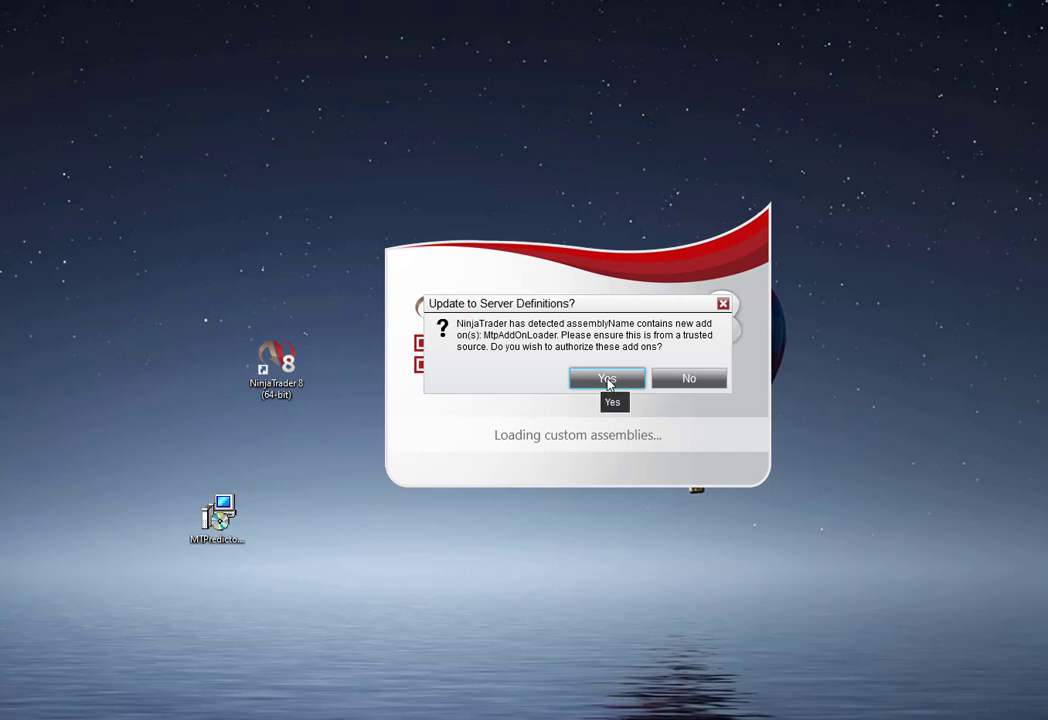
- Authorize the new MtpAddOnLoader add-ons when NinjaTrader starts loading
{"action": "left_click", "coordinate": [607, 380]}
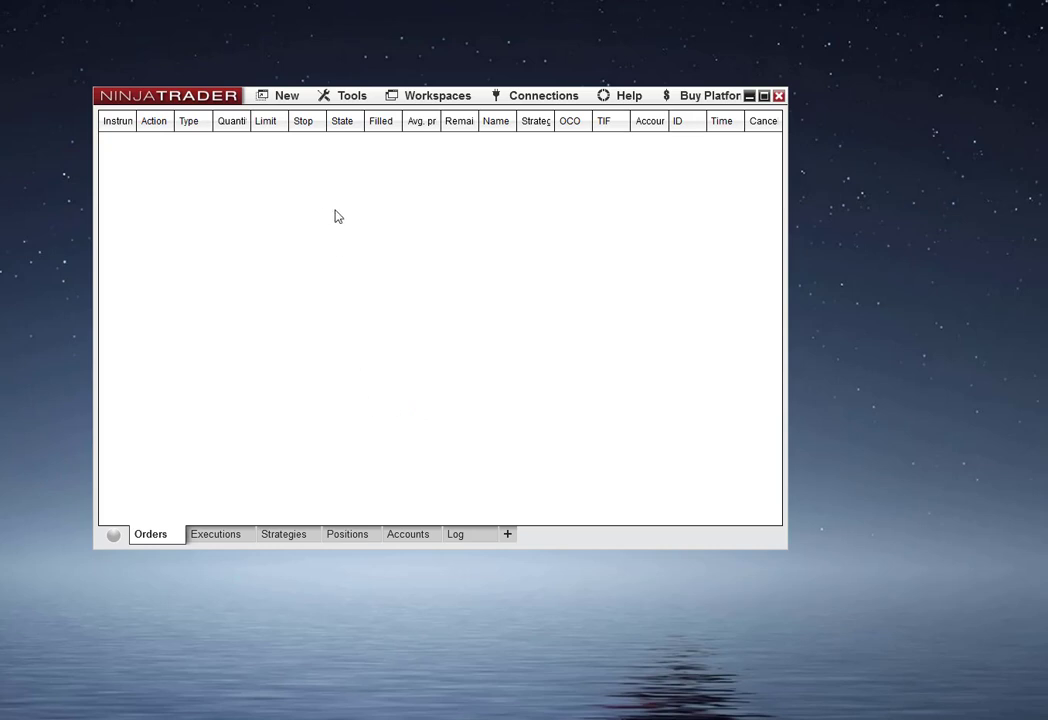
{"action": "left_click", "coordinate": [424, 99]}
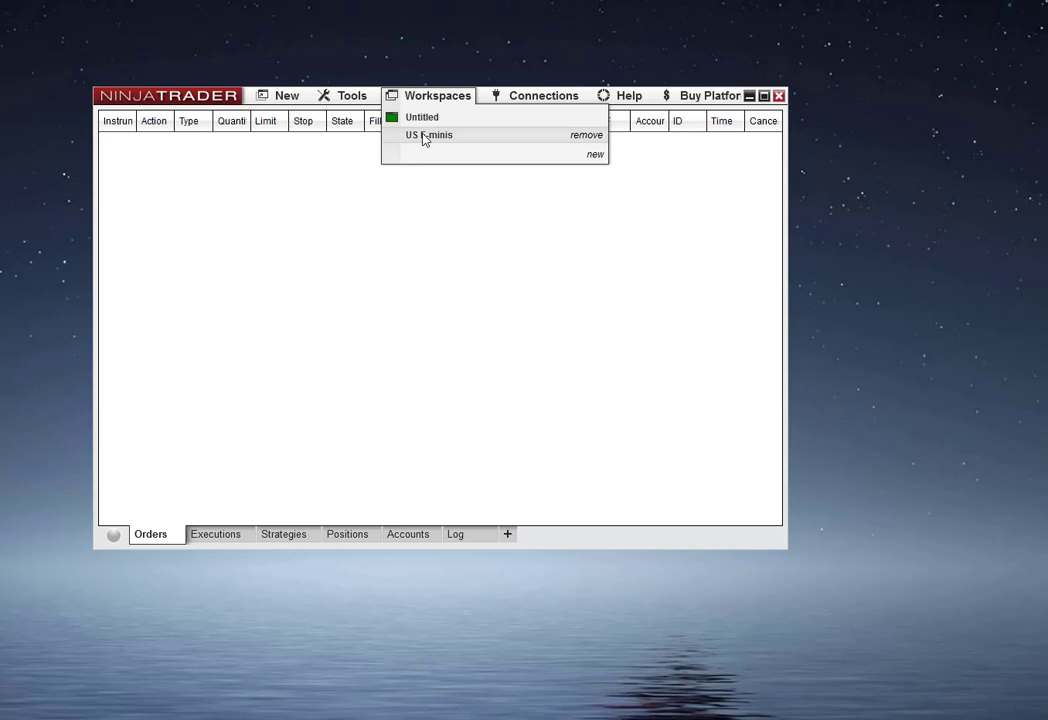
{"action": "left_click", "coordinate": [335, 265]}
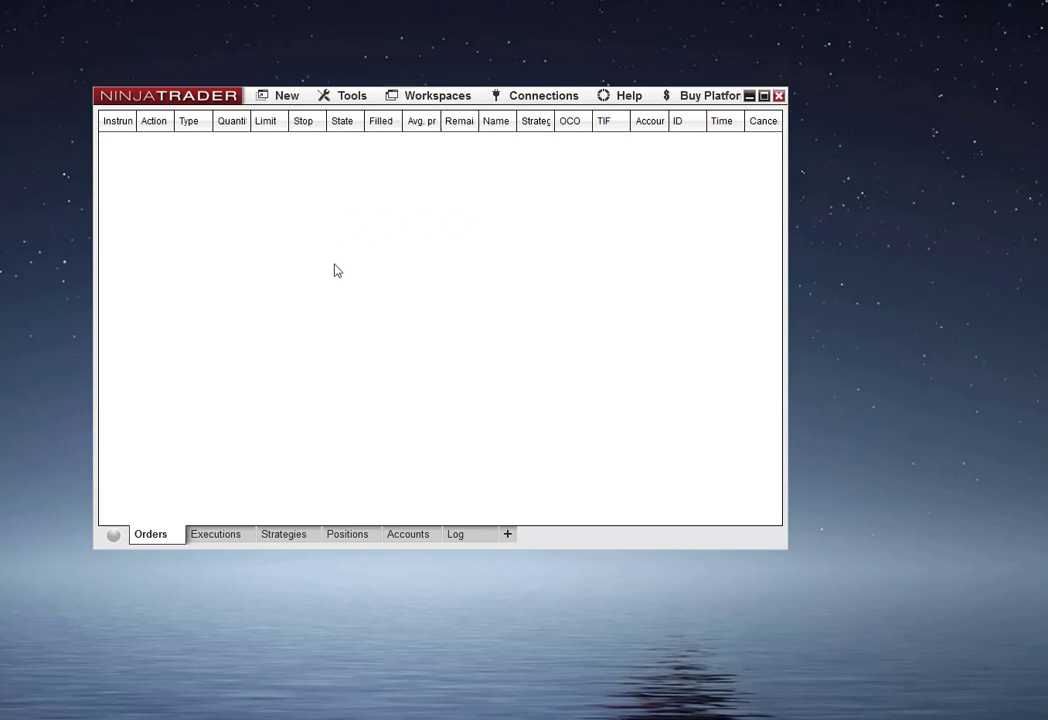
{"action": "left_click", "coordinate": [343, 95]}
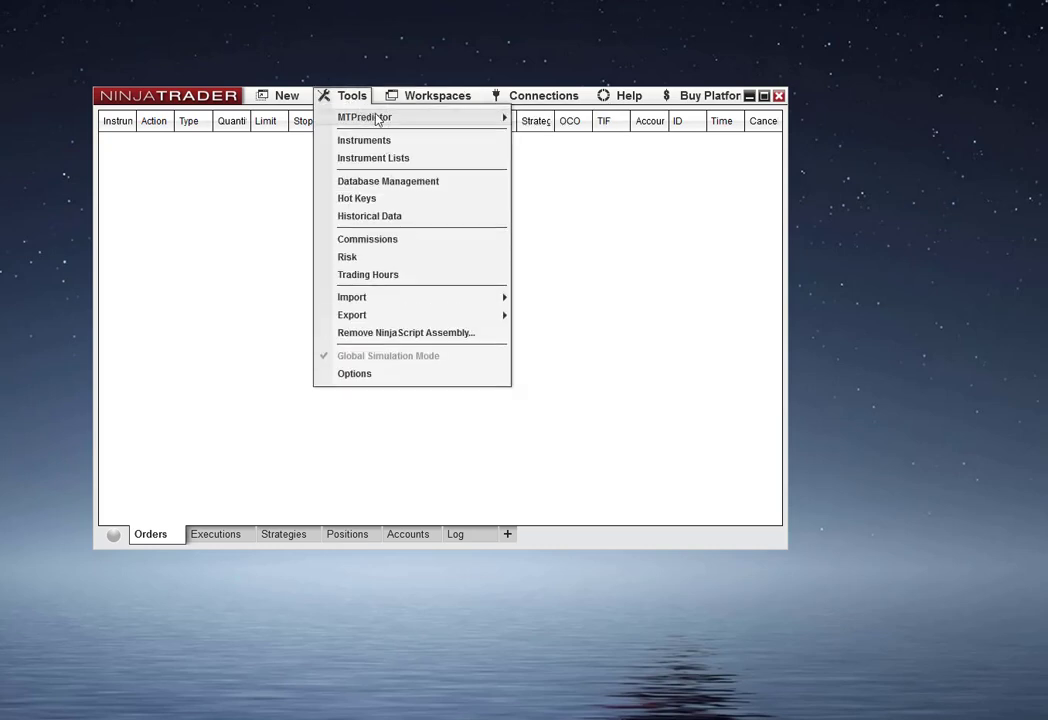
{"action": "mouse_move", "coordinate": [370, 115]}
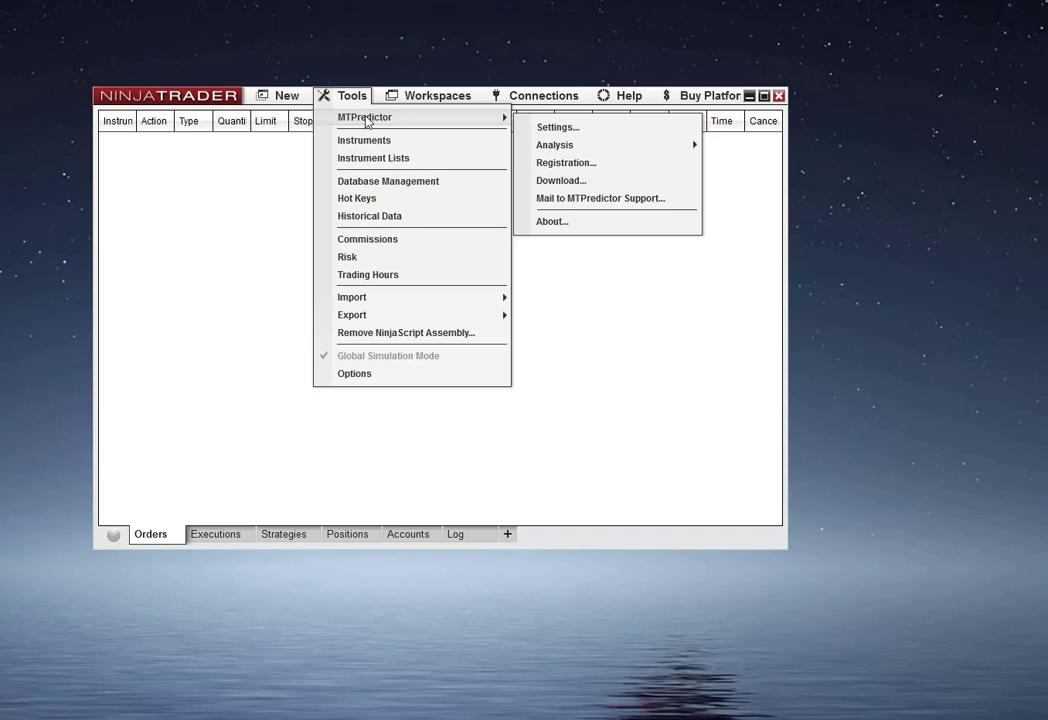
{"action": "left_click", "coordinate": [239, 265]}
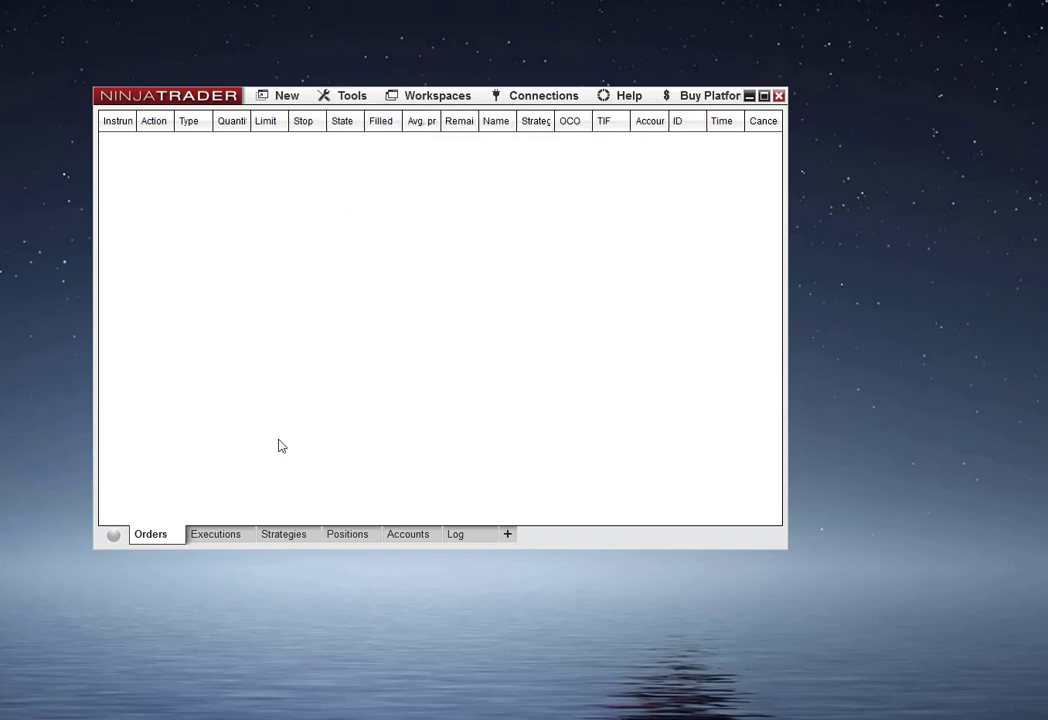
- Examine the Log tab entries for the loaded MTPredictor vendor assemblies
{"action": "left_click", "coordinate": [453, 540]}
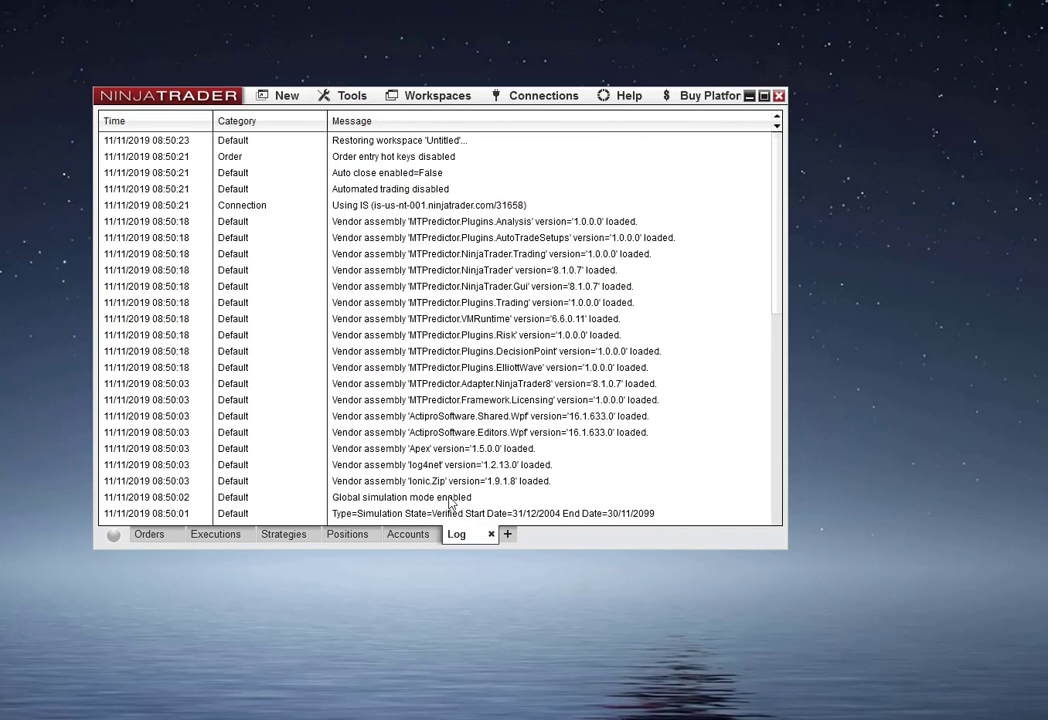
{"action": "left_click", "coordinate": [418, 540]}
{"action": "left_click", "coordinate": [358, 535]}
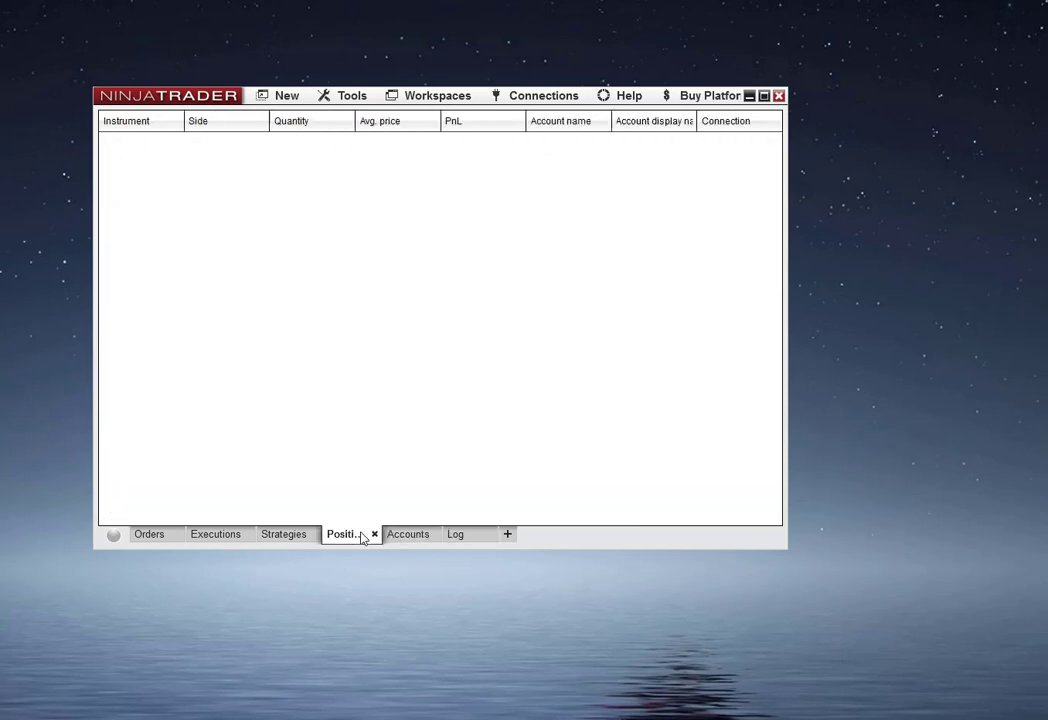
{"action": "left_click", "coordinate": [450, 538]}
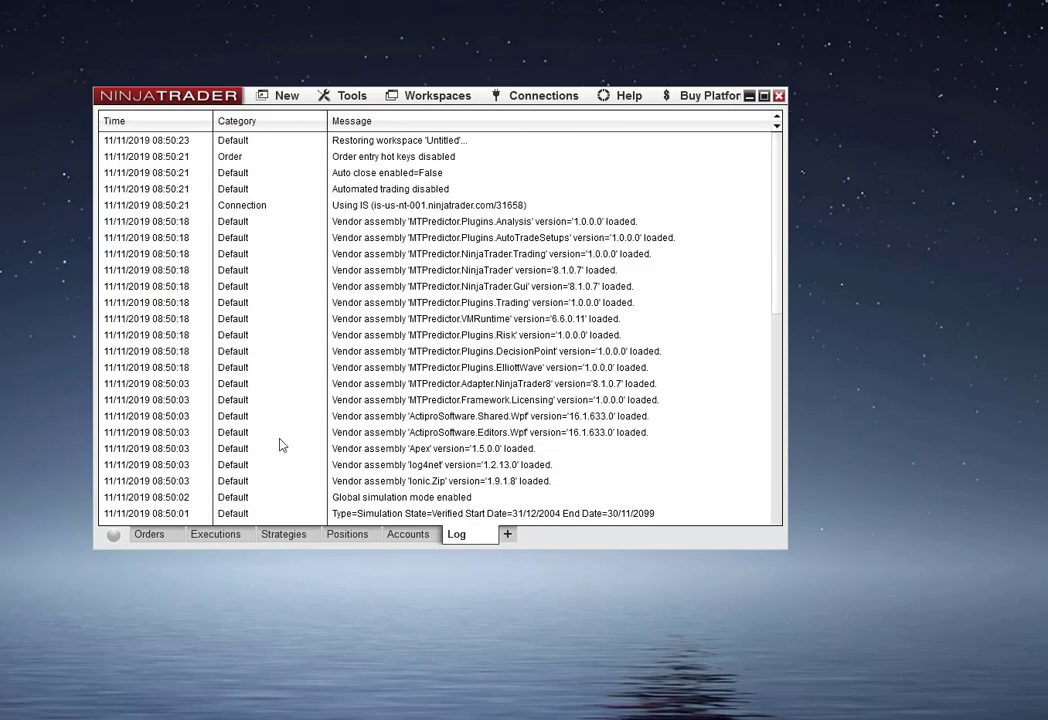
{"action": "left_click", "coordinate": [153, 537]}
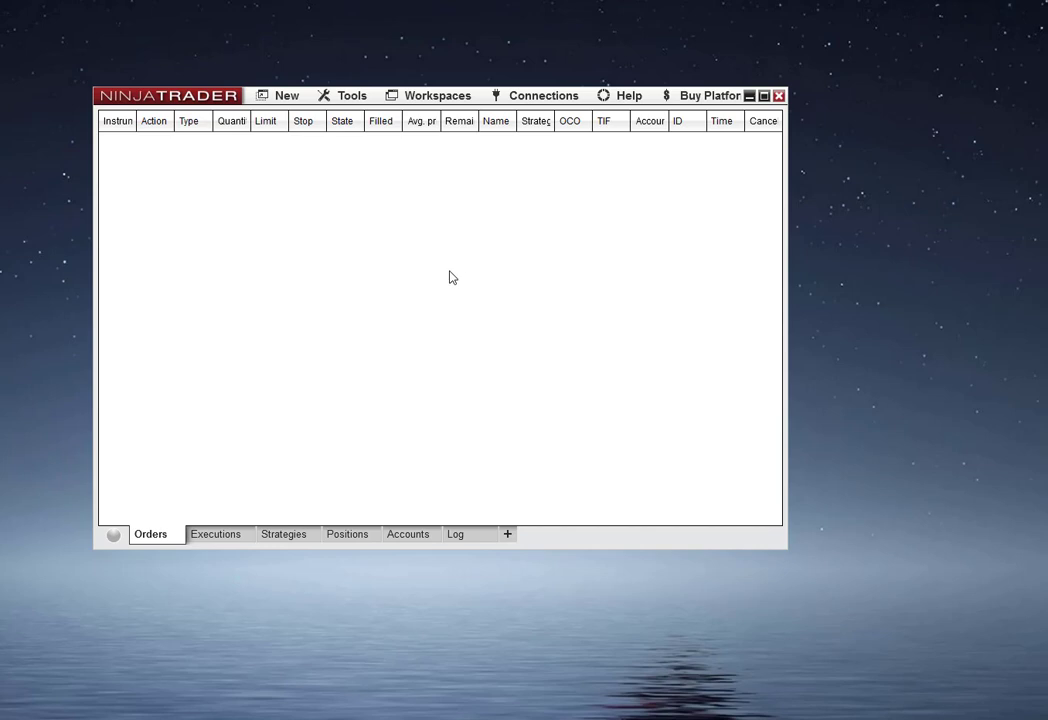
- Open the MTPredictor About dialog to check the installed add-on build
{"action": "left_click", "coordinate": [352, 98]}
{"action": "mouse_move", "coordinate": [385, 120]}
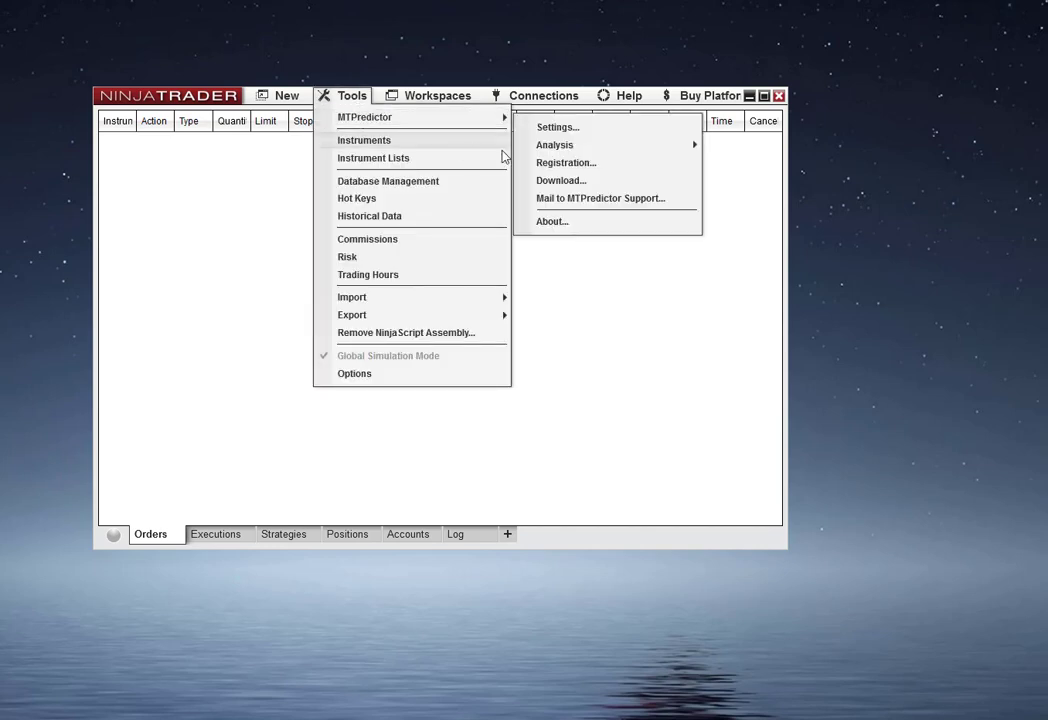
{"action": "left_click", "coordinate": [553, 222]}
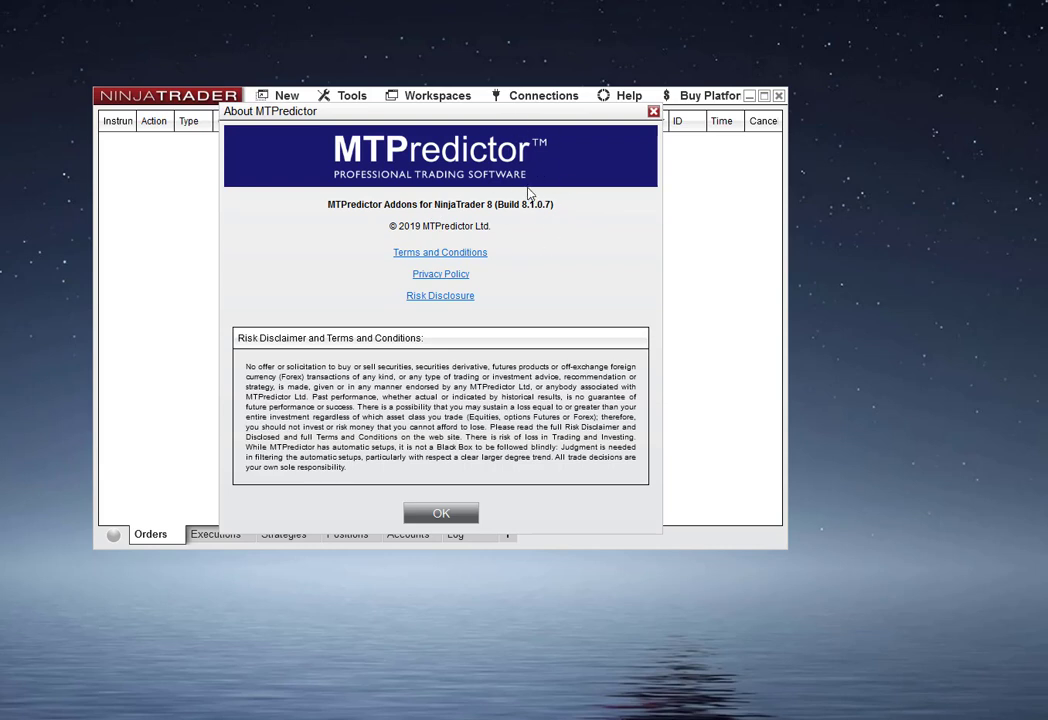
- Close the About dialog, then open the MTPredictor Download dialog to check the available NinjaTrader 8 add-on versions, and cancel
{"action": "left_click", "coordinate": [441, 512]}
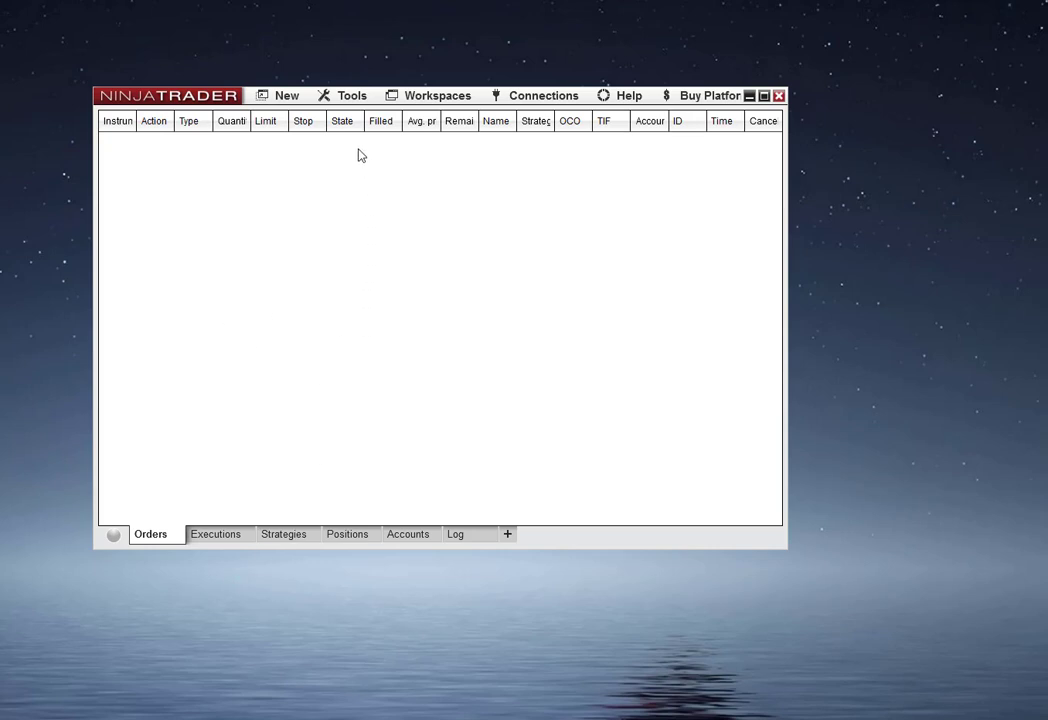
{"action": "left_click", "coordinate": [351, 102]}
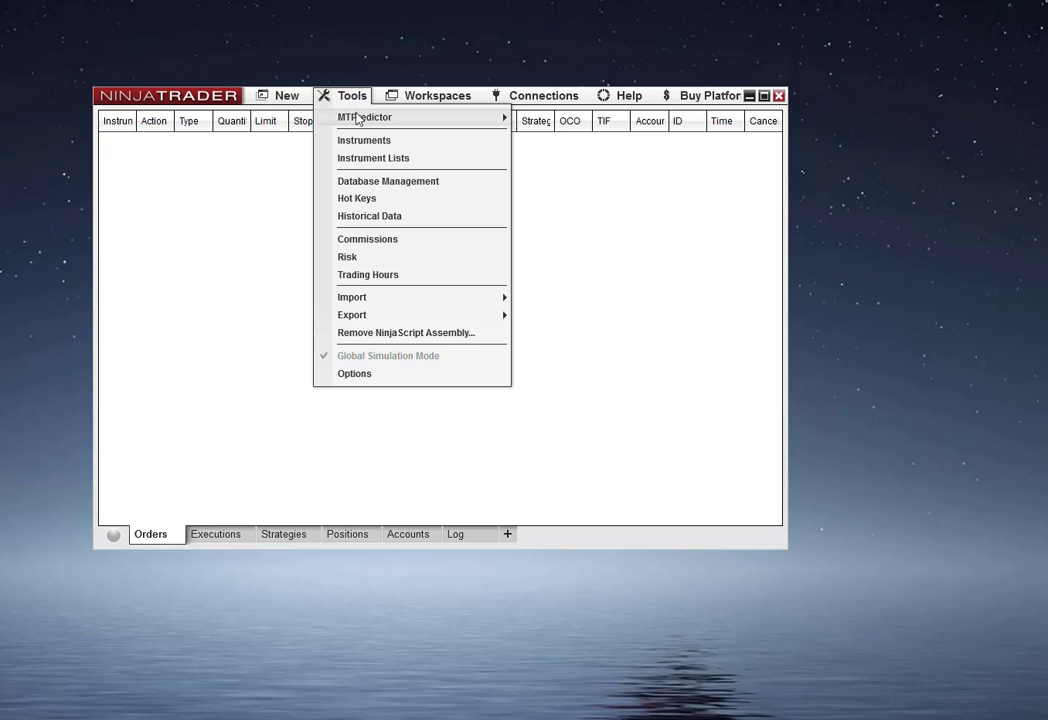
{"action": "mouse_move", "coordinate": [423, 124]}
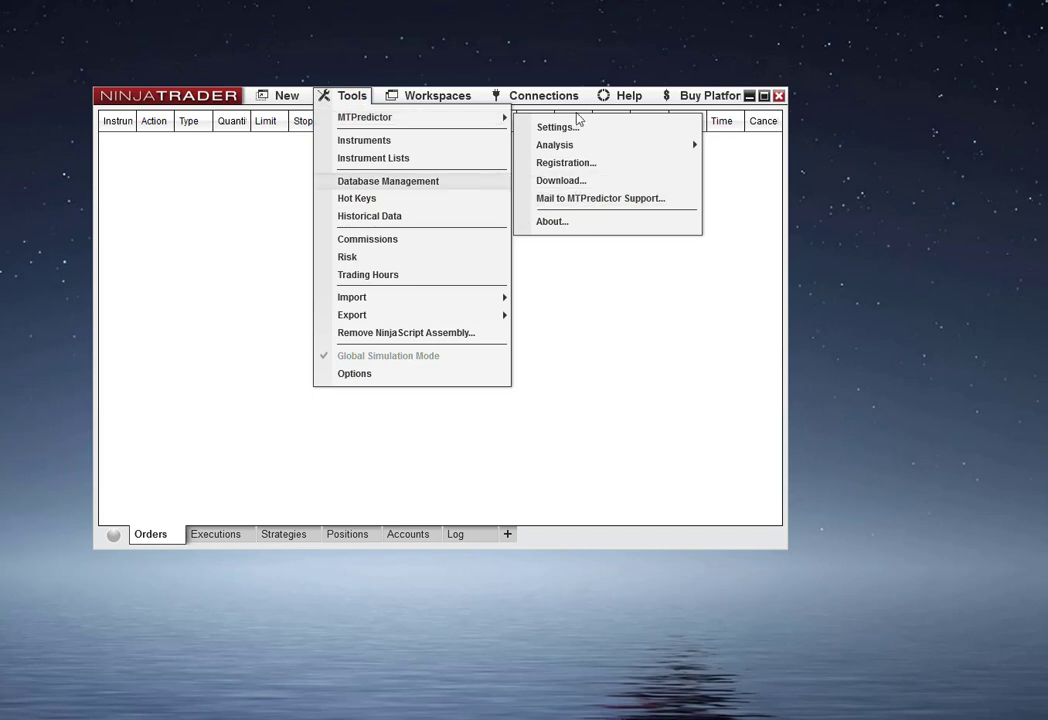
{"action": "mouse_move", "coordinate": [362, 119]}
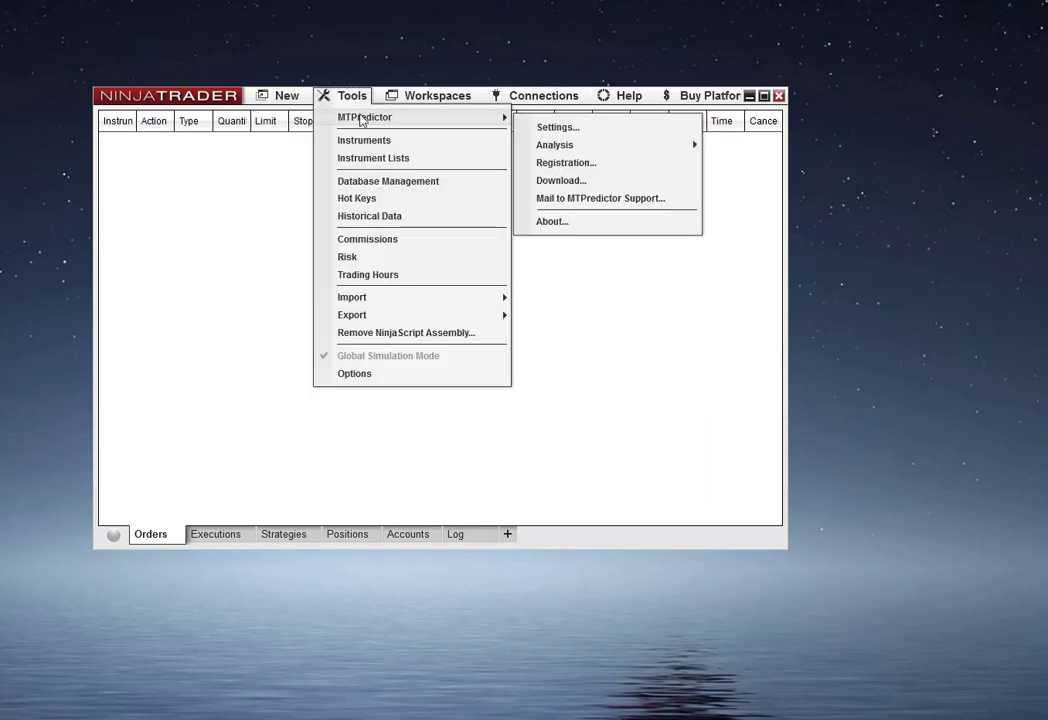
{"action": "left_click", "coordinate": [561, 182]}
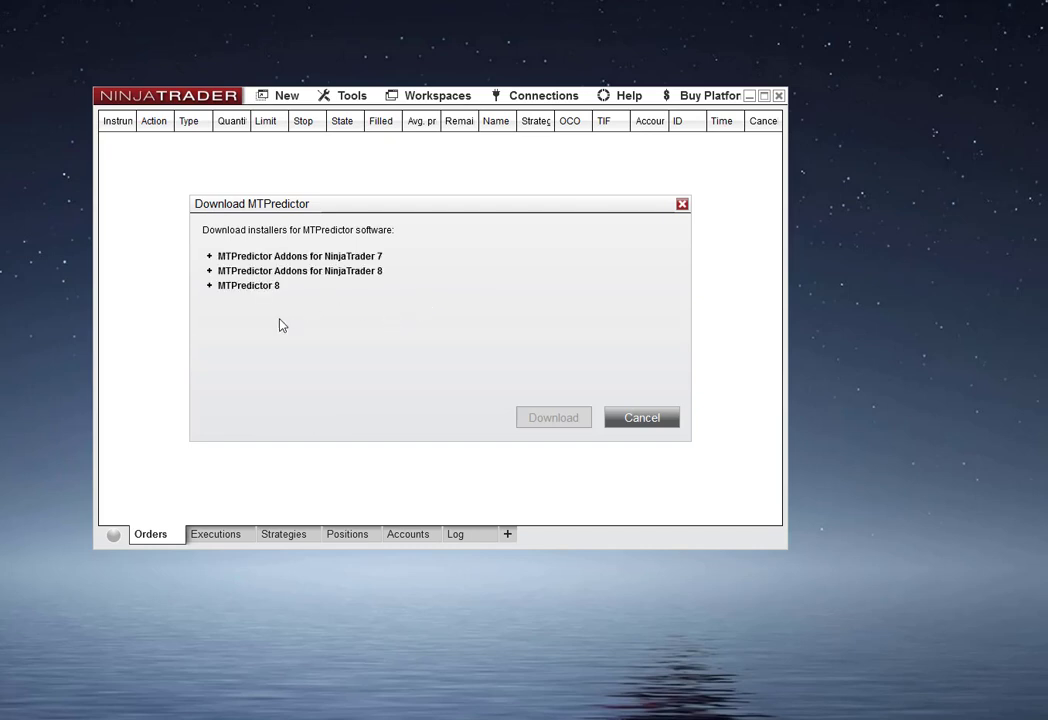
{"action": "left_click", "coordinate": [209, 271]}
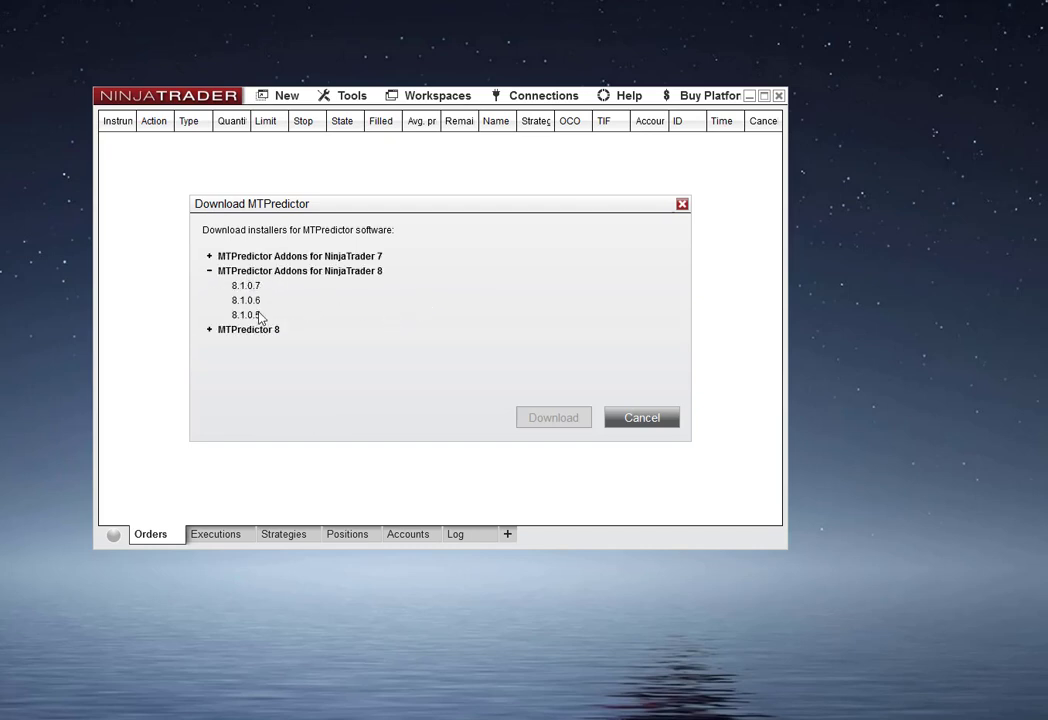
{"action": "left_click", "coordinate": [644, 421]}
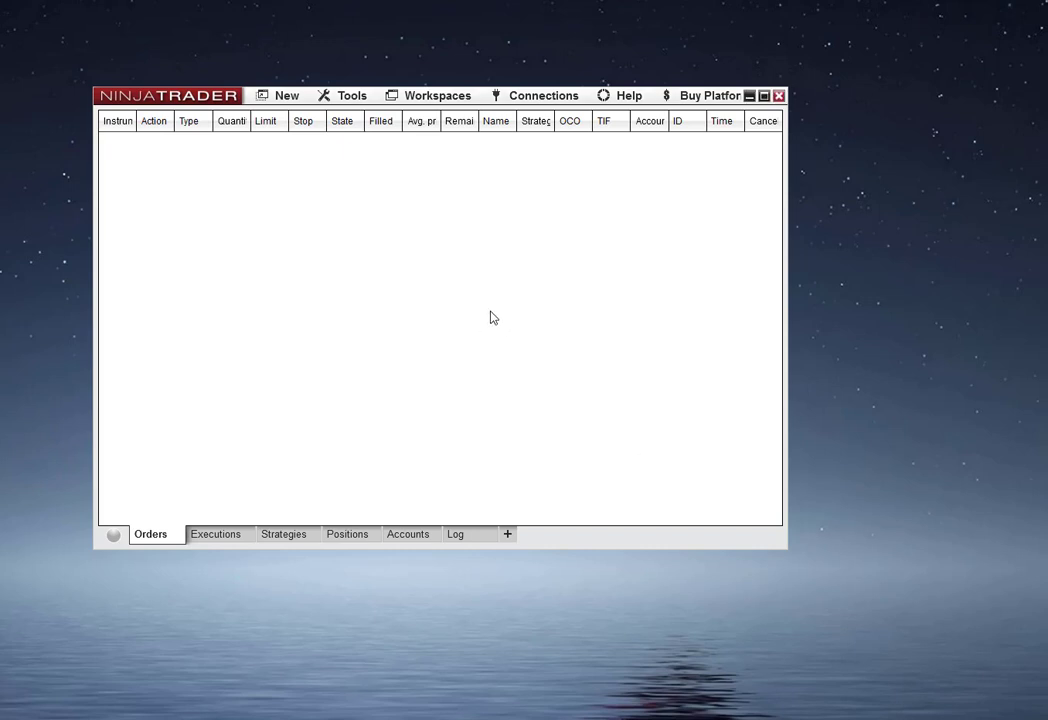